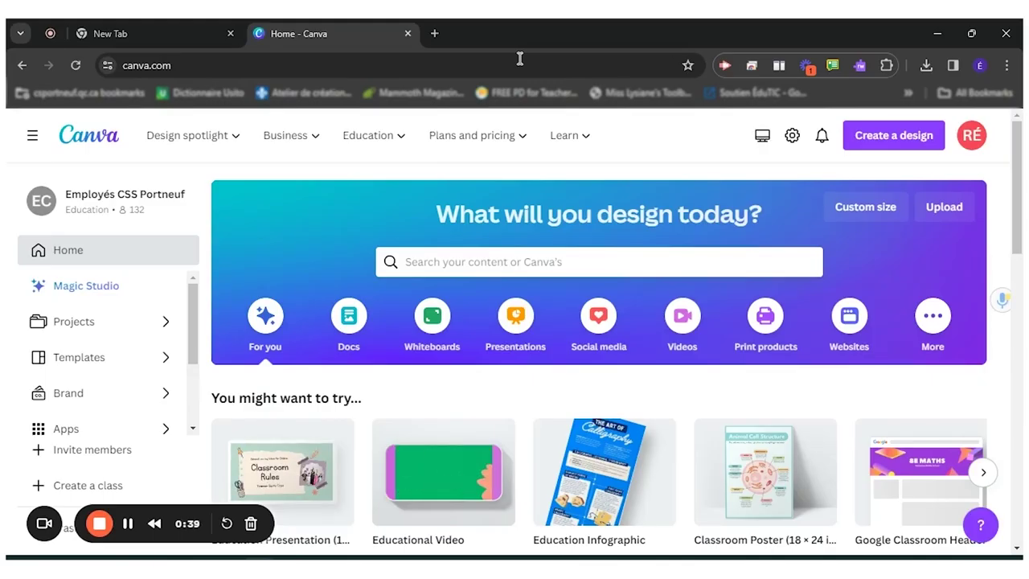
Search Canva's templates for 'logo'
{"action": "scroll", "coordinate": [447, 321], "scroll_direction": "down", "scroll_amount": 1}
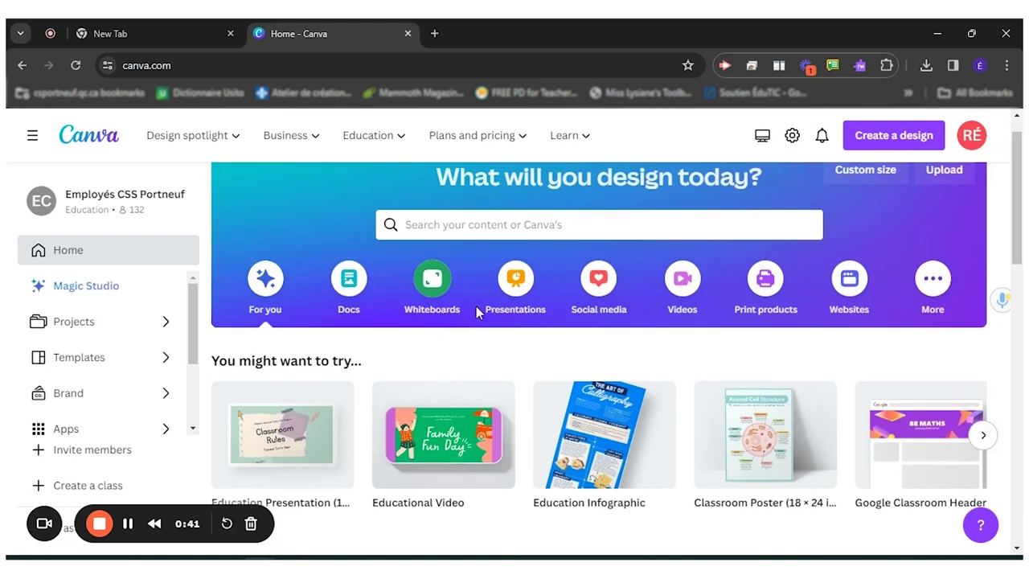
{"action": "scroll", "coordinate": [732, 299], "scroll_direction": "down", "scroll_amount": 1}
{"action": "scroll", "coordinate": [700, 337], "scroll_direction": "down", "scroll_amount": 1}
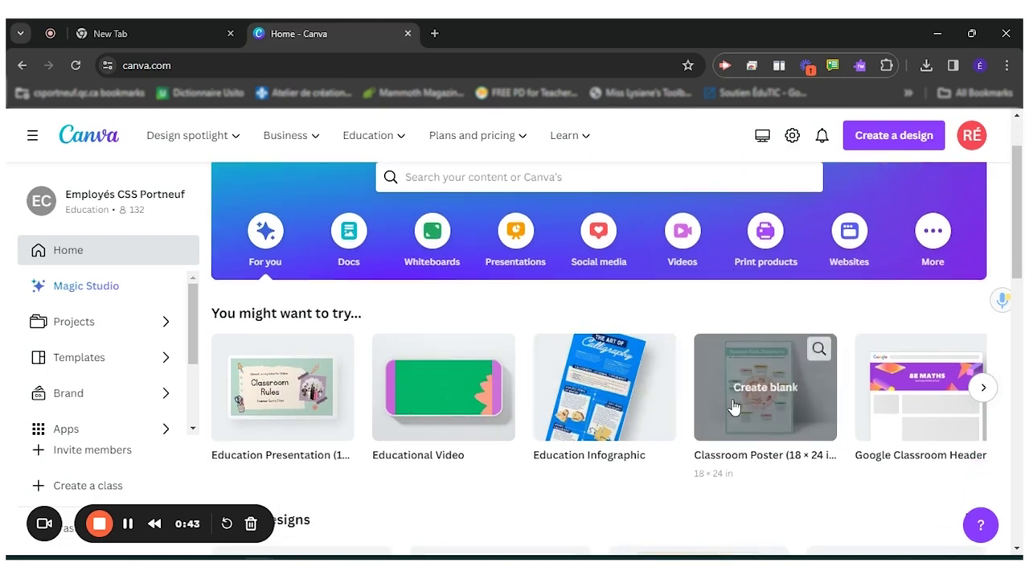
{"action": "scroll", "coordinate": [733, 406], "scroll_direction": "up", "scroll_amount": 3}
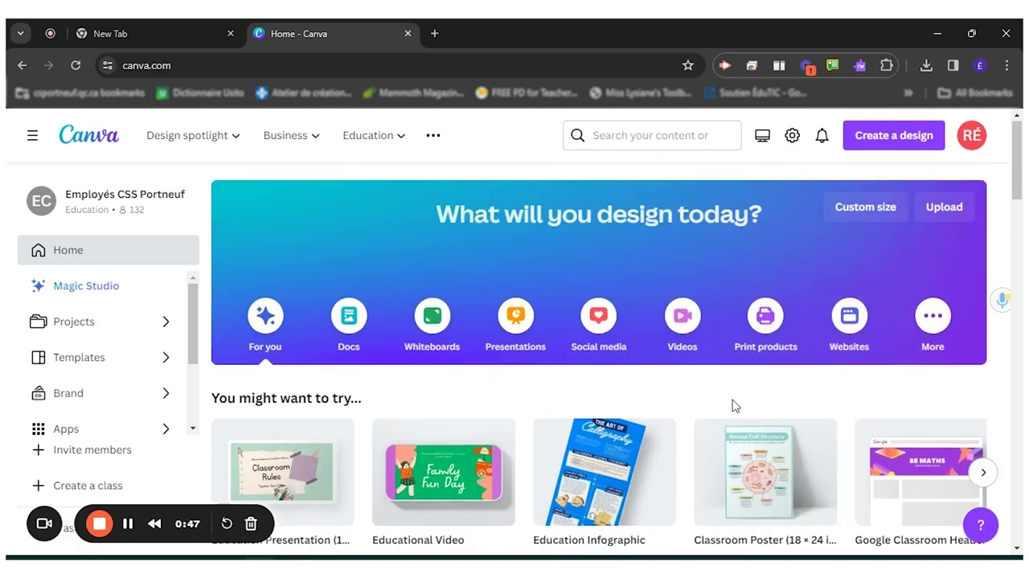
{"action": "left_click", "coordinate": [557, 254]}
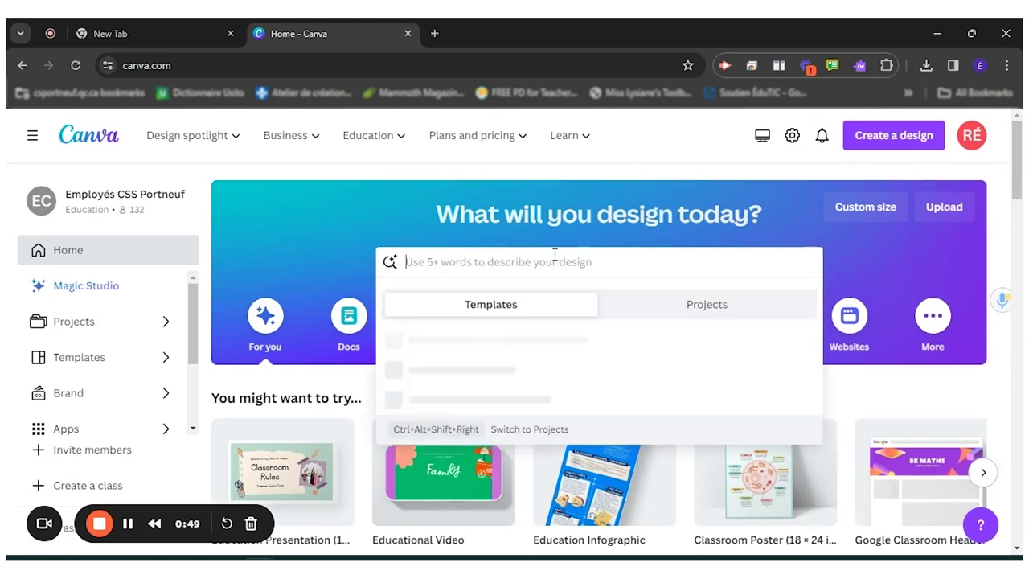
{"action": "type", "text": "logo"}
{"action": "key", "text": "Return"}
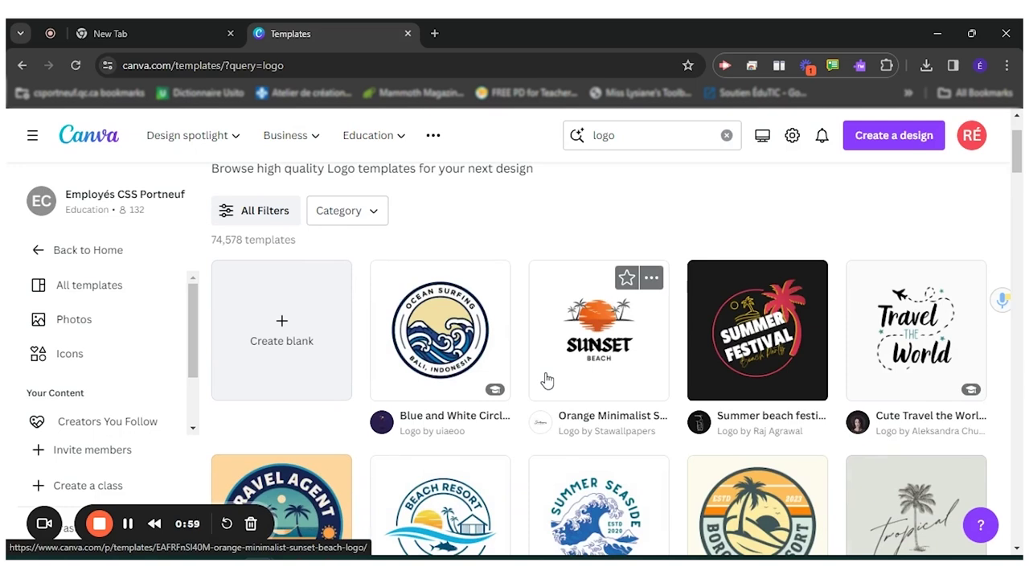
Preview the Vintage and Retro Holiday Travel Agent Logo template from the results
{"action": "scroll", "coordinate": [546, 379], "scroll_direction": "down", "scroll_amount": 1}
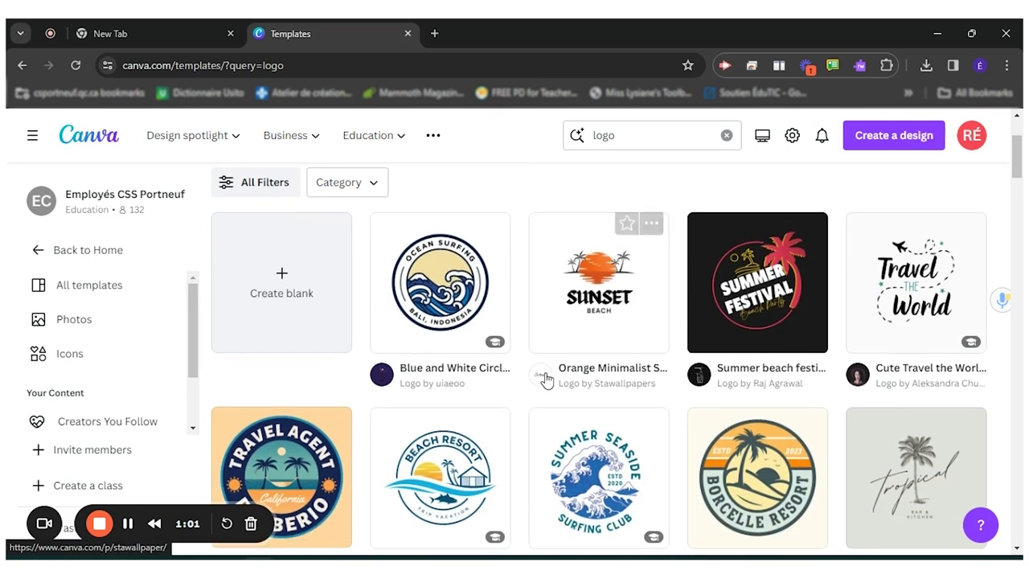
{"action": "scroll", "coordinate": [546, 380], "scroll_direction": "down", "scroll_amount": 2}
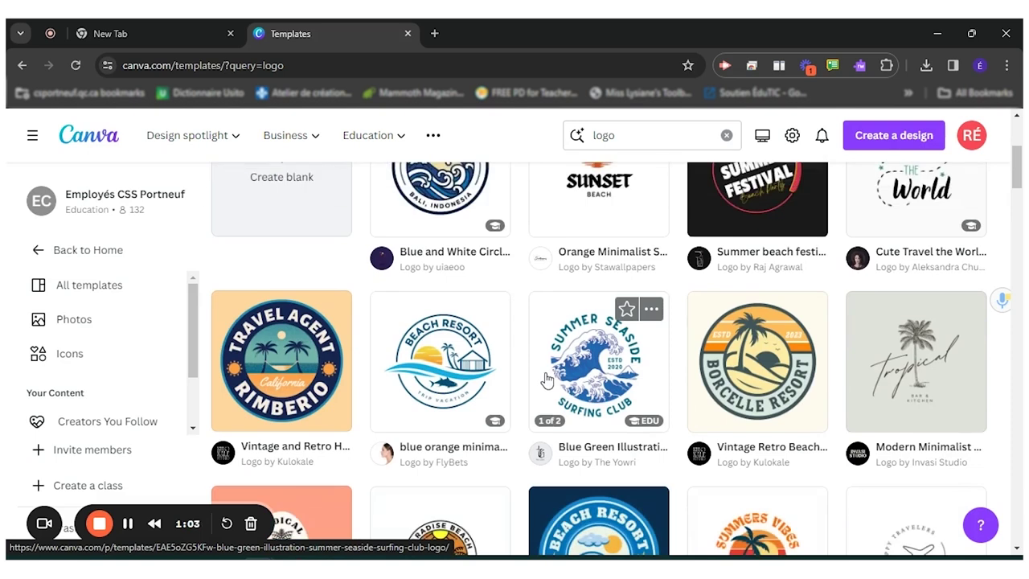
{"action": "scroll", "coordinate": [326, 321], "scroll_direction": "down", "scroll_amount": 1}
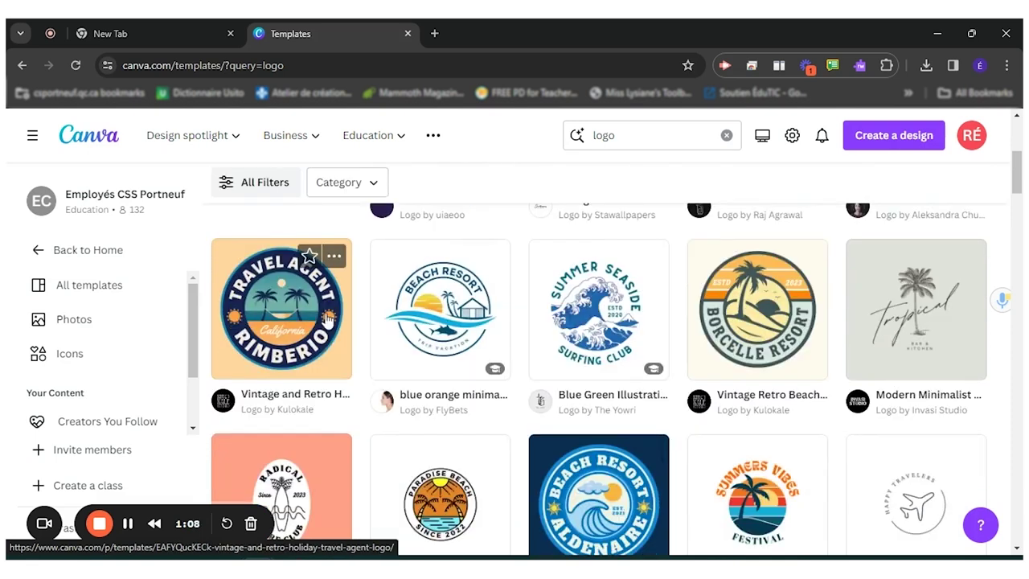
{"action": "left_click", "coordinate": [298, 336]}
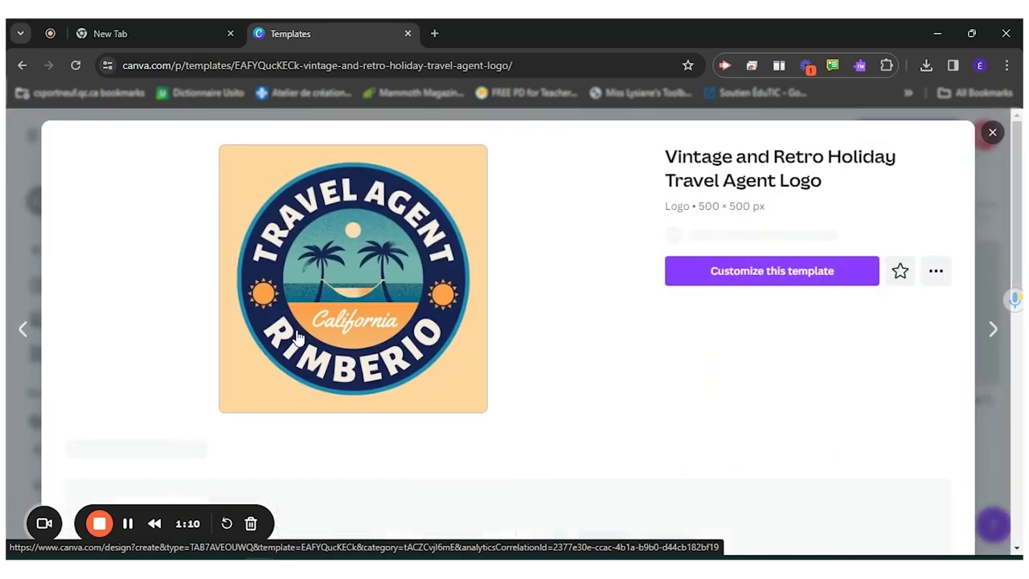
Customize the template and retitle it 'WOLF' on top and 'CABIN' at the bottom
{"action": "left_click", "coordinate": [783, 288]}
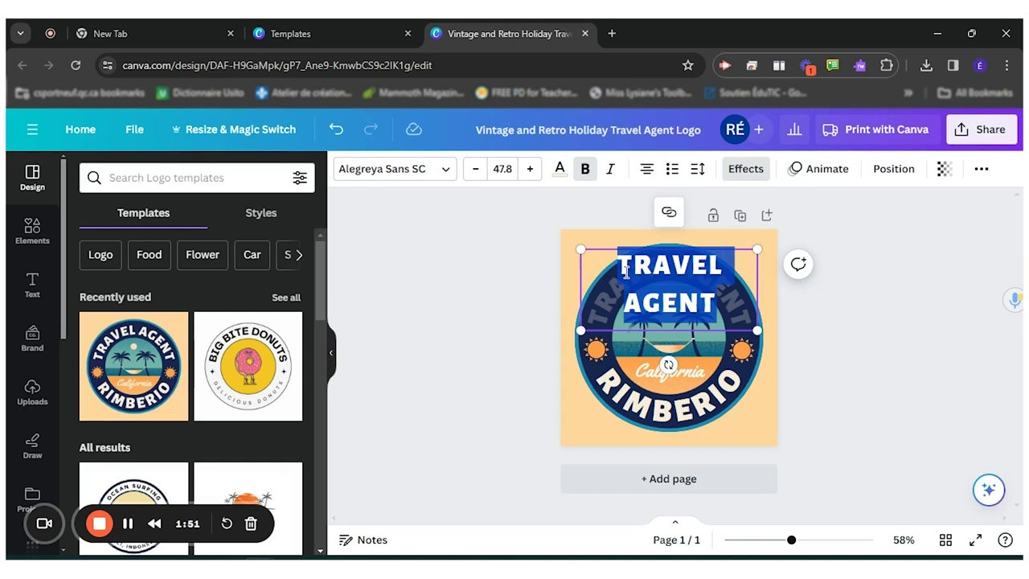
{"action": "type", "text": "WOLF"}
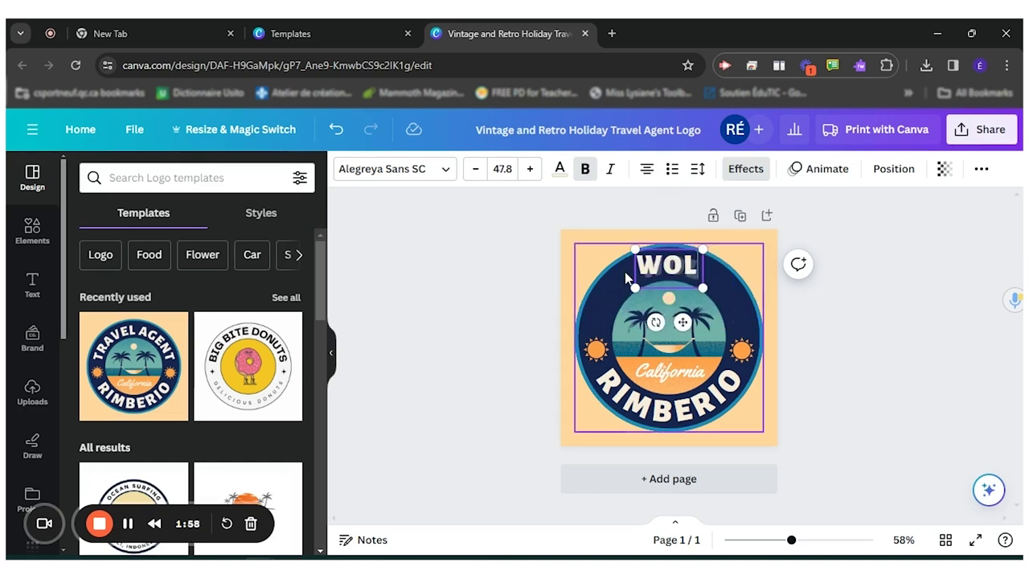
{"action": "double_click", "coordinate": [656, 399]}
{"action": "type", "text": "CABIN"}
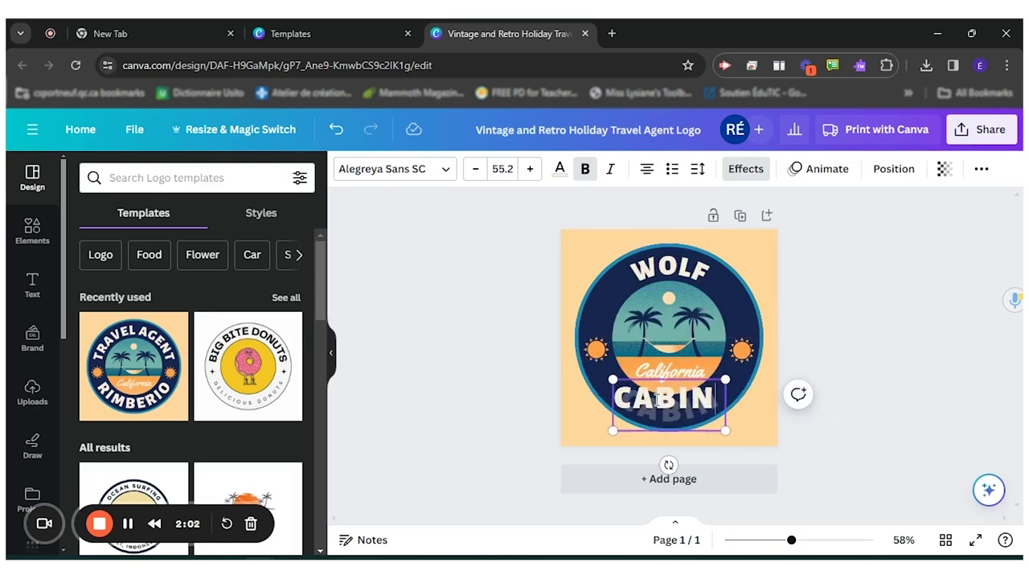
Delete the central palm-tree picture from the badge
{"action": "left_click", "coordinate": [705, 332]}
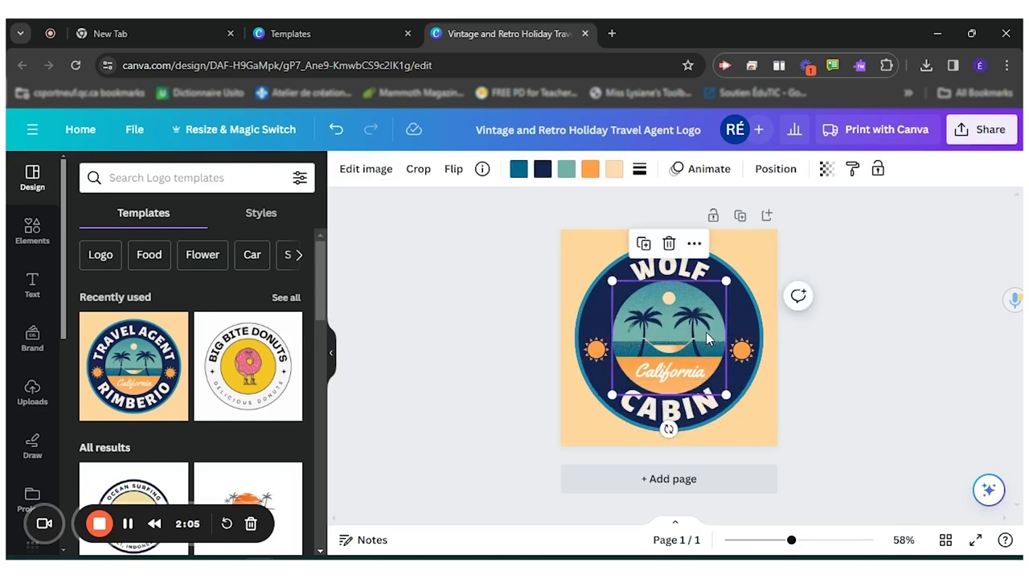
{"action": "key", "text": "Delete"}
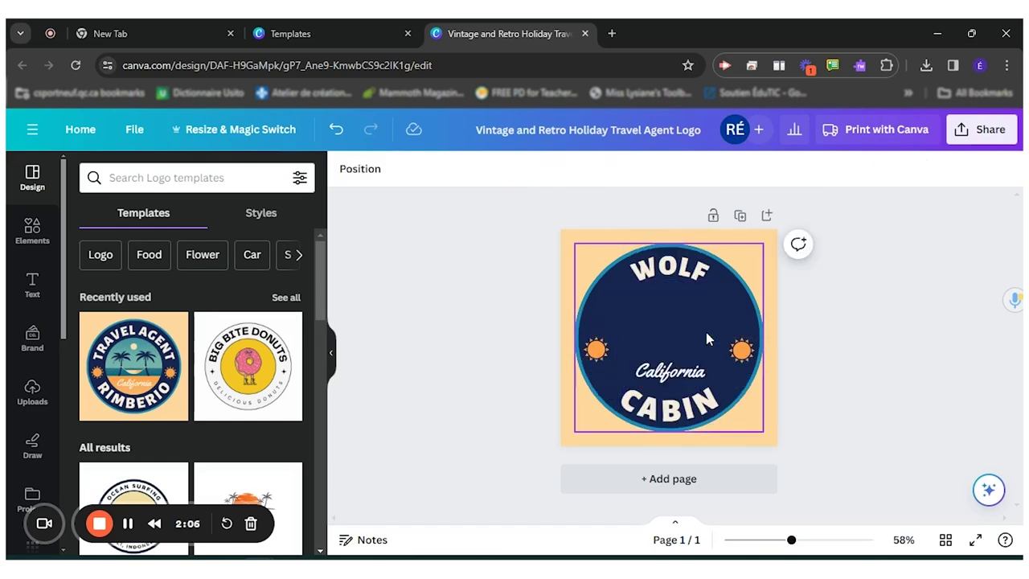
{"action": "left_click", "coordinate": [36, 228]}
Search elements for 'wolf' and place the grey standing wolf on the badge's upper left
{"action": "left_click", "coordinate": [191, 177]}
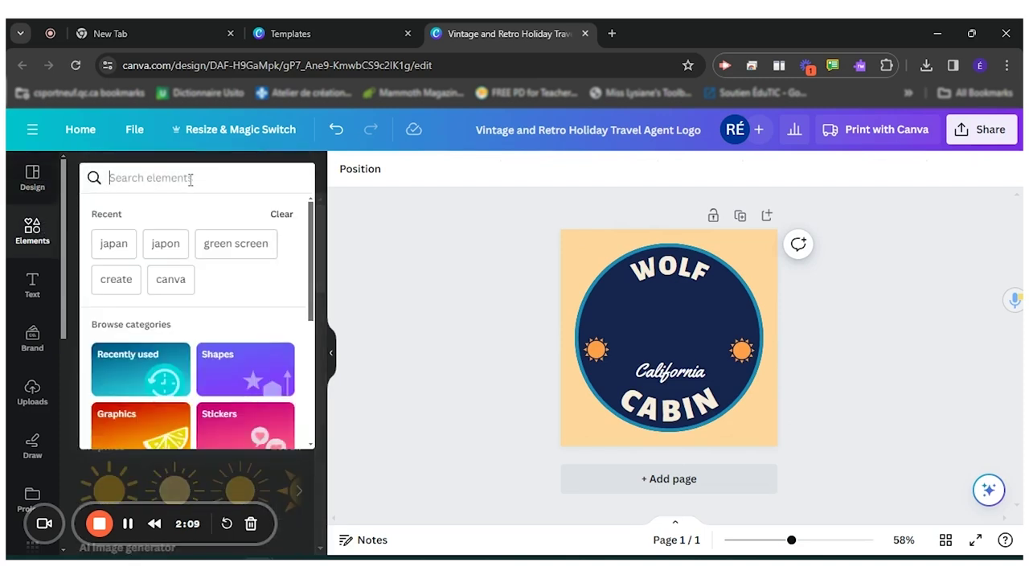
{"action": "type", "text": "wolf"}
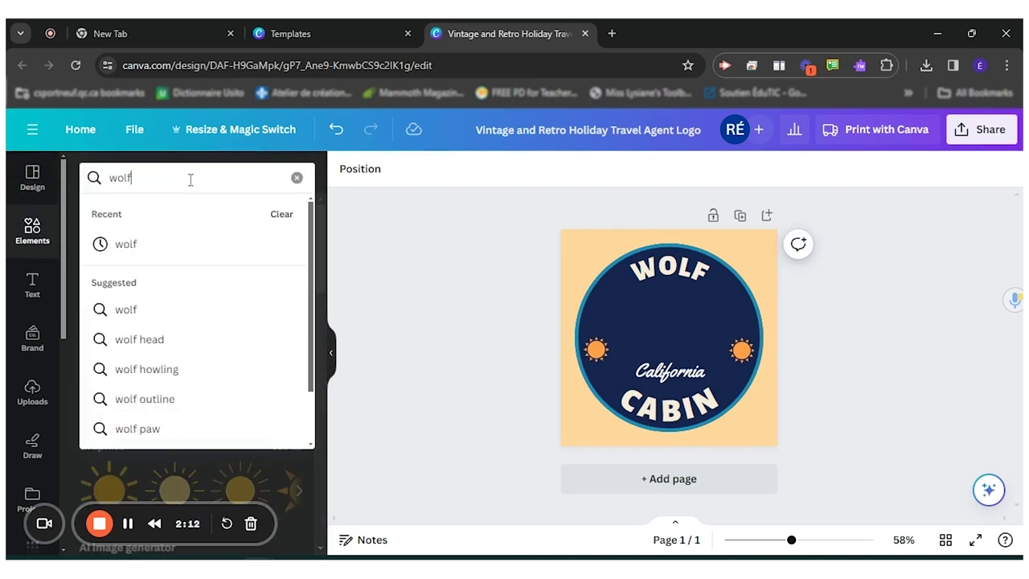
{"action": "key", "text": "Return"}
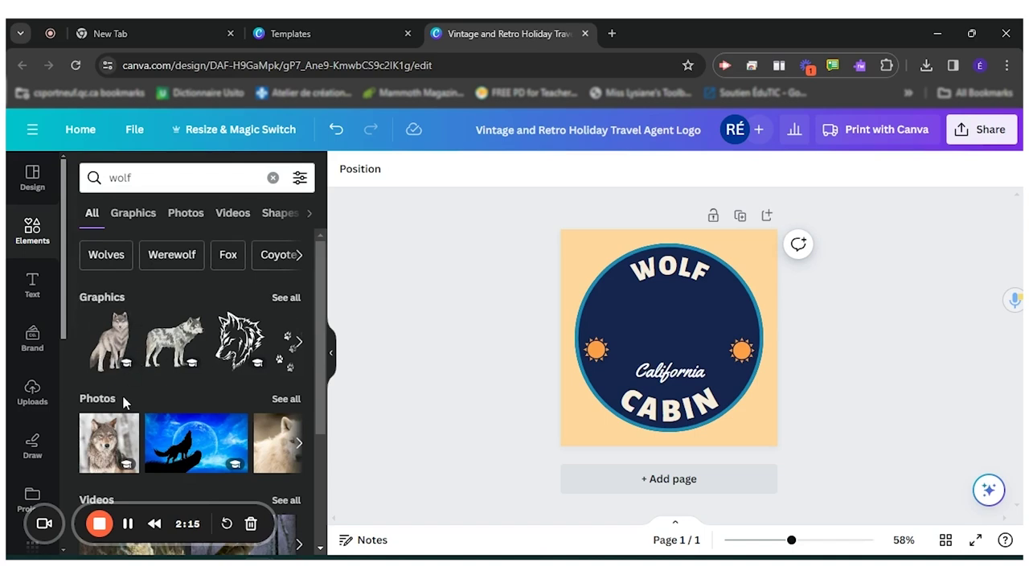
{"action": "left_click", "coordinate": [286, 298]}
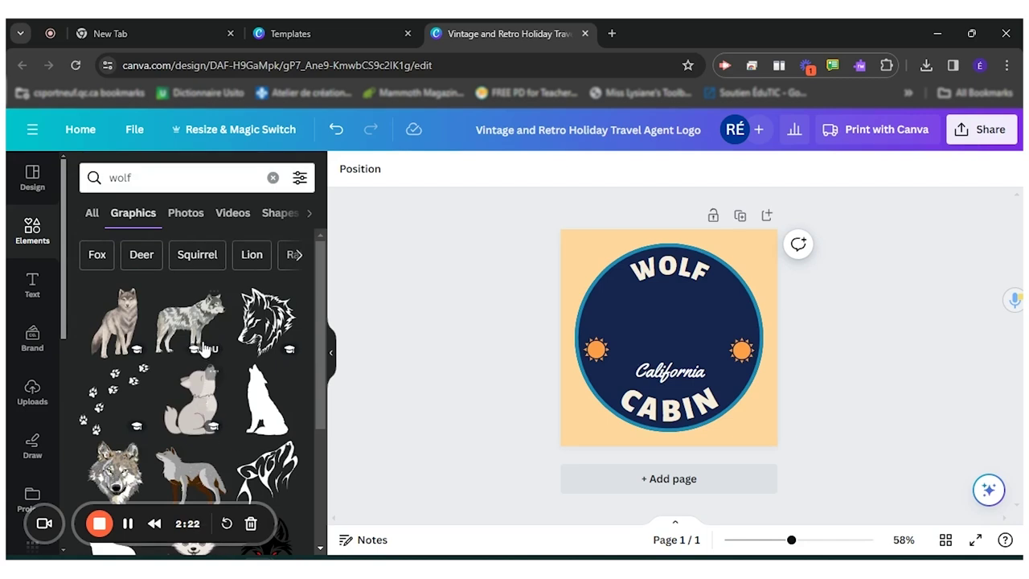
{"action": "left_click", "coordinate": [190, 321]}
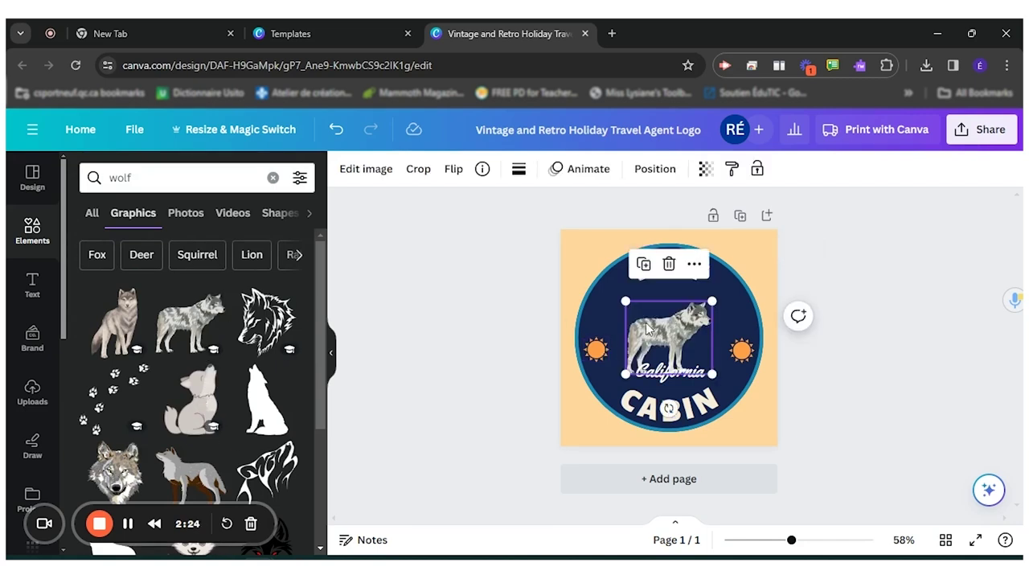
{"action": "left_click_drag", "start_coordinate": [669, 338], "coordinate": [626, 400]}
{"action": "left_click", "coordinate": [599, 355]}
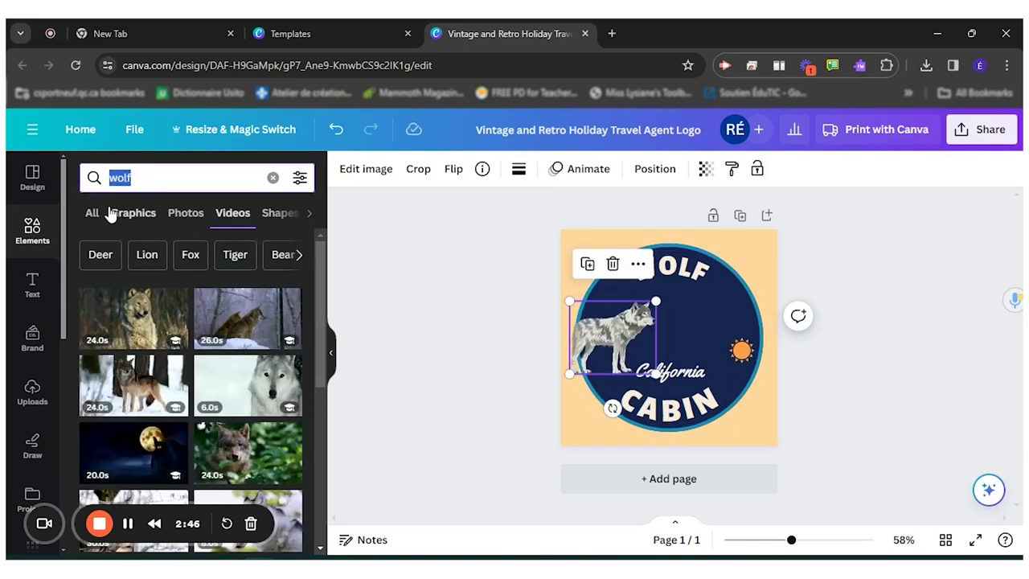
{"action": "left_click", "coordinate": [93, 213]}
{"action": "left_click", "coordinate": [142, 175]}
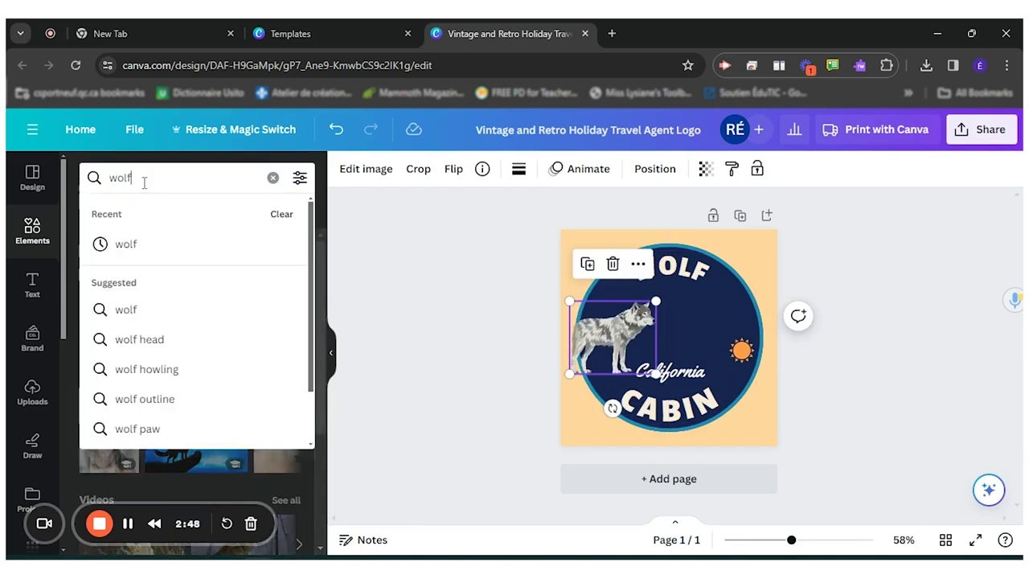
{"action": "double_click", "coordinate": [144, 181]}
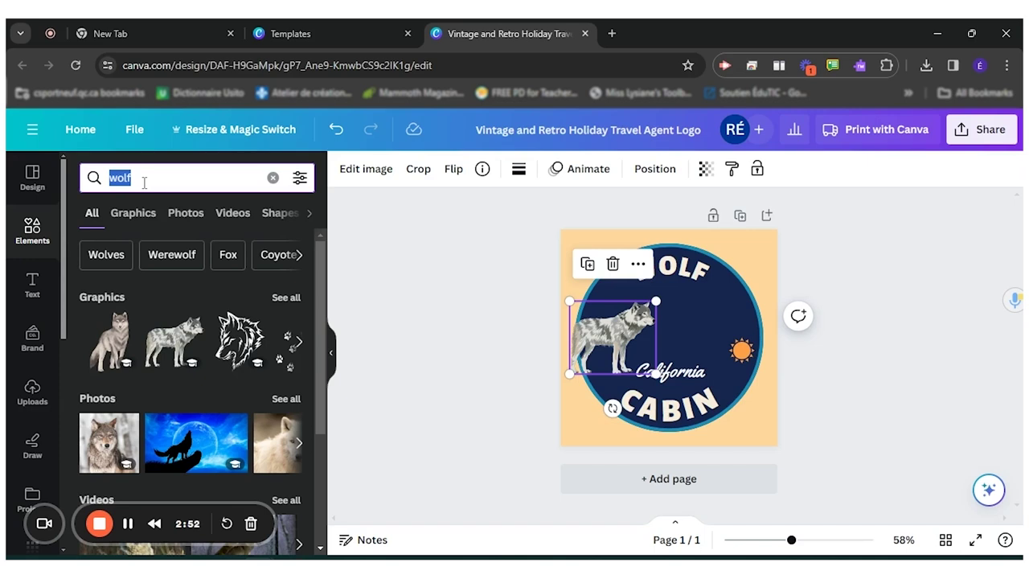
Search elements for 'little red riding hood' graphics
{"action": "type", "text": "little girl"}
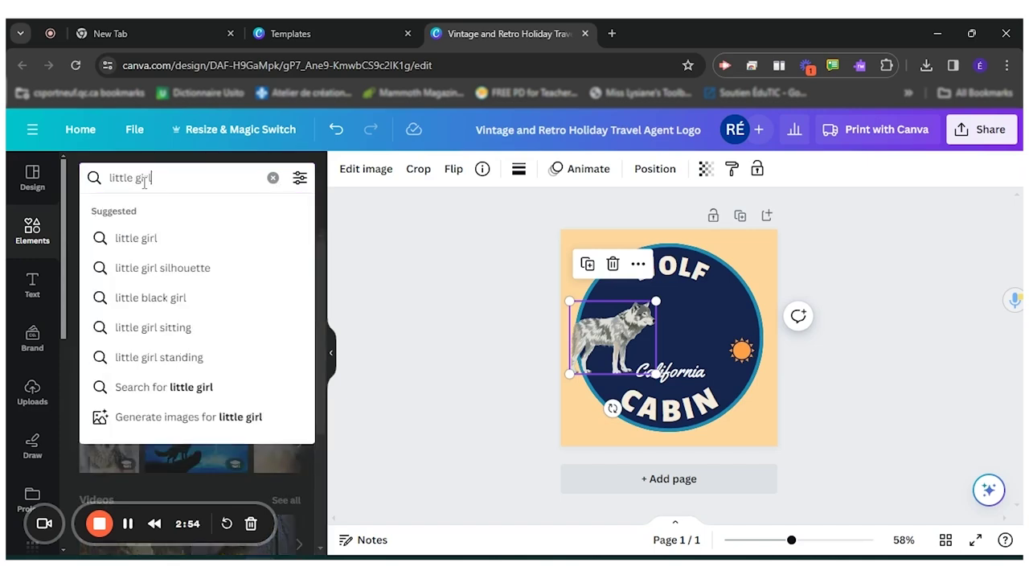
{"action": "key", "text": "Return"}
{"action": "left_click", "coordinate": [286, 297]}
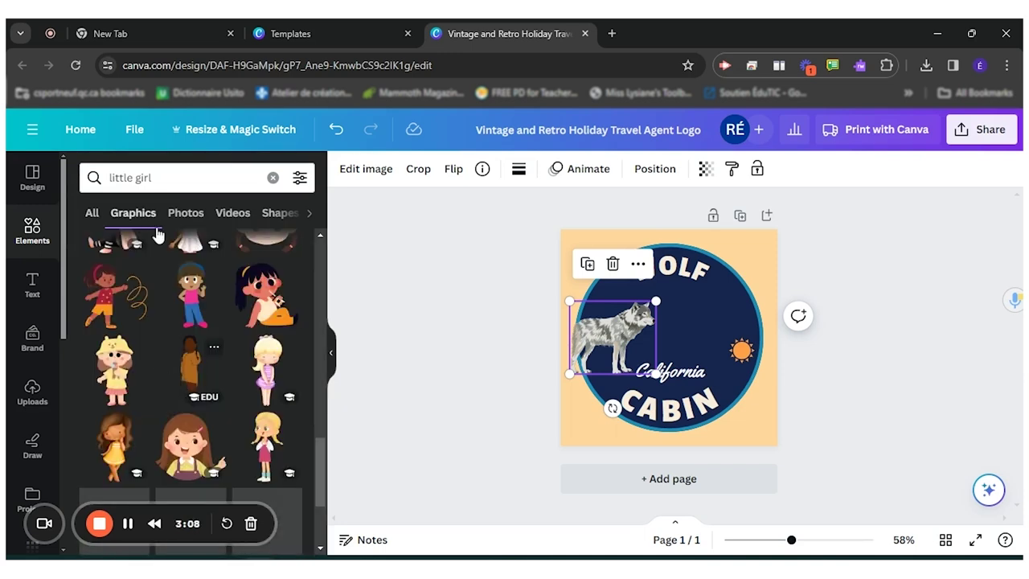
{"action": "left_click", "coordinate": [166, 176]}
{"action": "key", "text": "BackSpace"}
{"action": "key", "text": "BackSpace"}
{"action": "key", "text": "BackSpace"}
{"action": "key", "text": "BackSpace"}
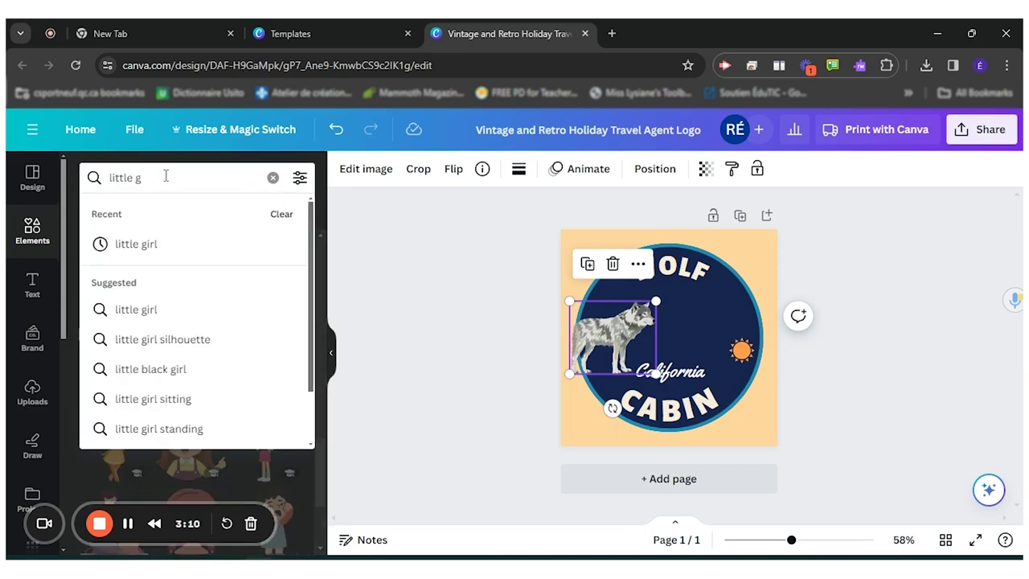
{"action": "type", "text": "red"}
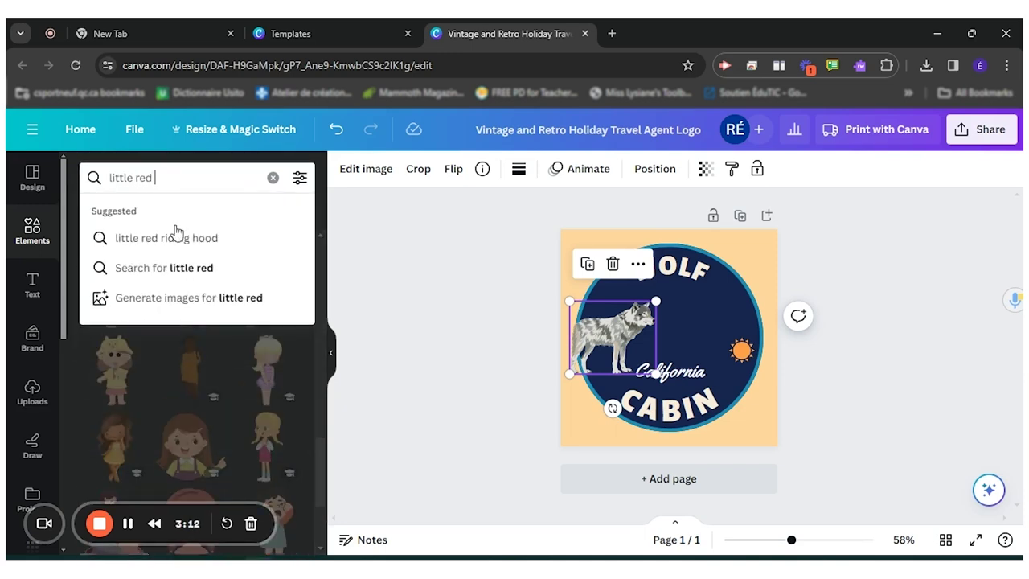
{"action": "left_click", "coordinate": [178, 235]}
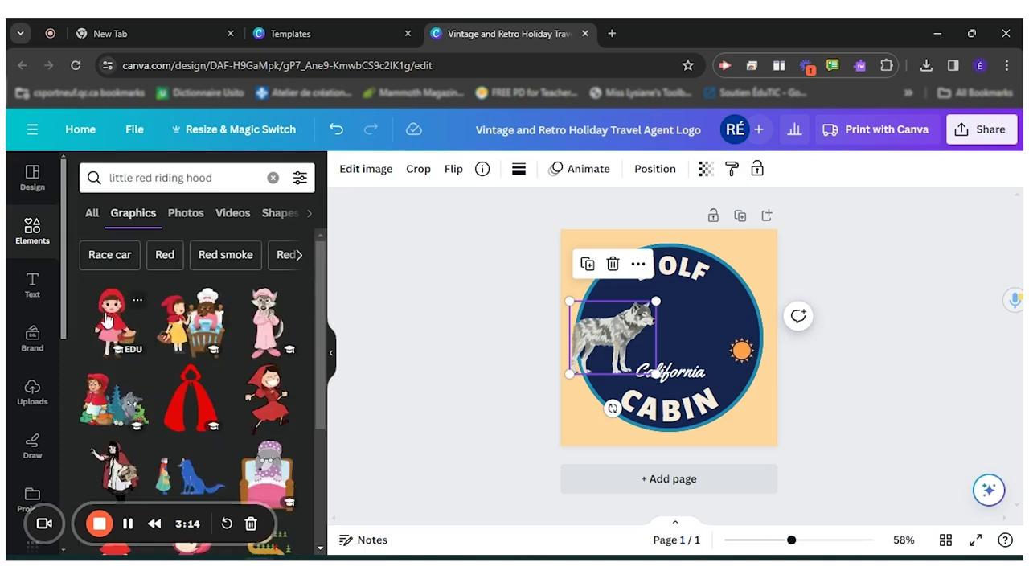
Add the Red Riding Hood and grandmother graphic, shrunk inside the circle right of the wolf
{"action": "left_click", "coordinate": [201, 333]}
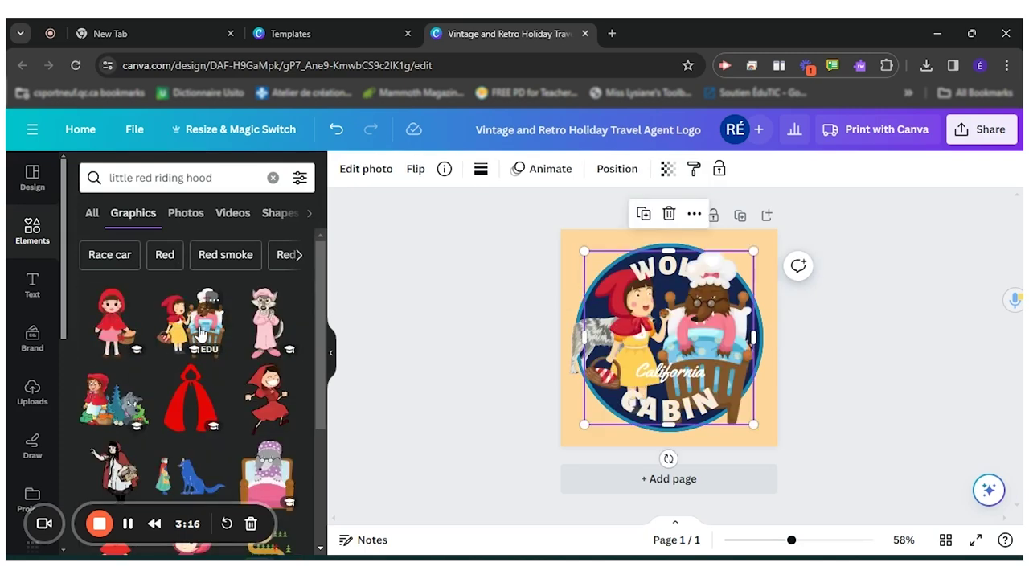
{"action": "left_click_drag", "start_coordinate": [675, 337], "coordinate": [747, 324]}
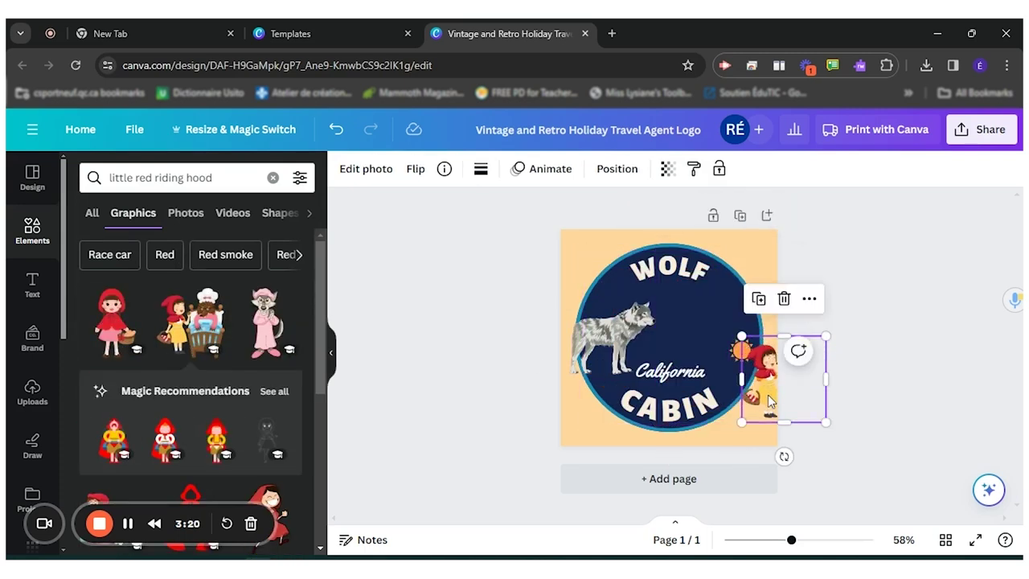
{"action": "left_click_drag", "start_coordinate": [788, 378], "coordinate": [723, 348]}
{"action": "left_click", "coordinate": [656, 374]}
Delete the California text and search elements for 'forrest'
{"action": "key", "text": "Delete"}
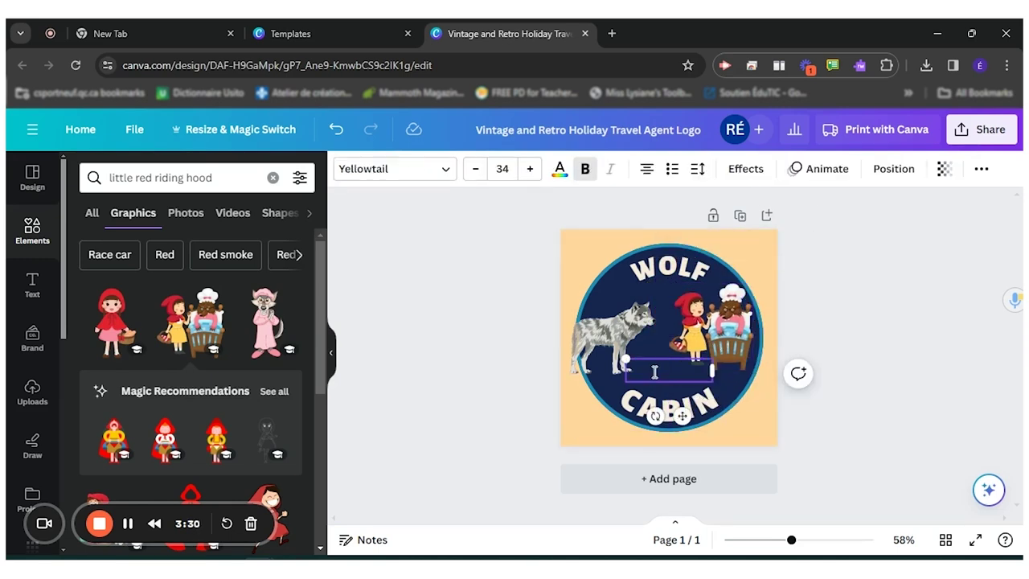
{"action": "left_click", "coordinate": [517, 405]}
{"action": "left_click", "coordinate": [166, 179]}
{"action": "triple_click", "coordinate": [166, 179]}
{"action": "type", "text": "forrest"}
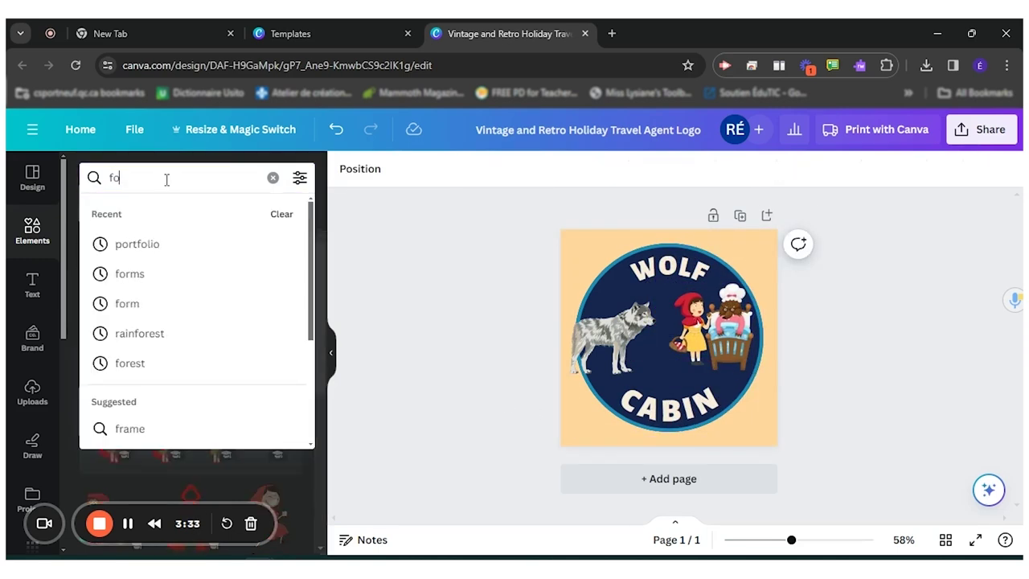
{"action": "key", "text": "Return"}
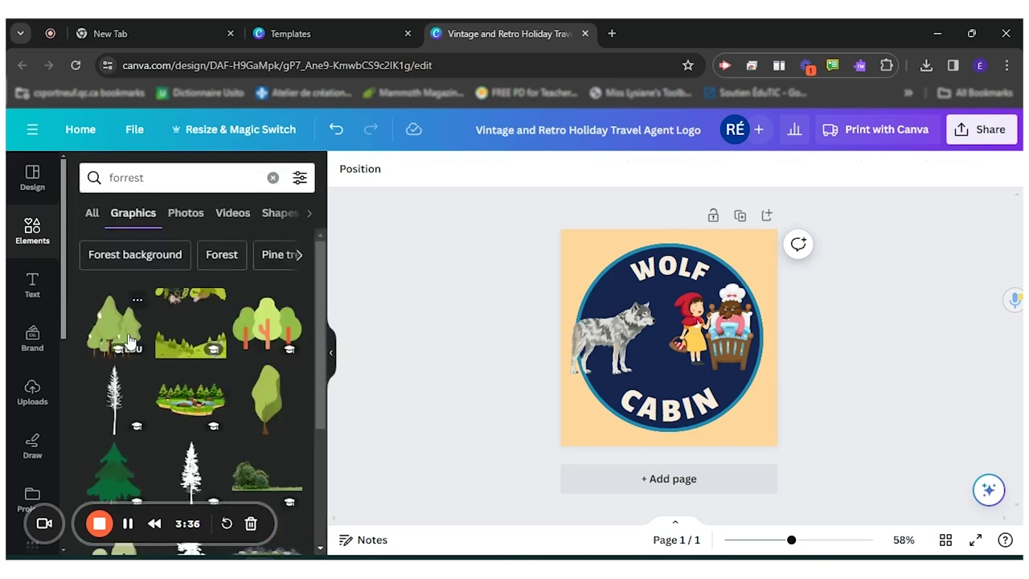
Add the green pine tree, adjust its layer order, and place it above the wolf
{"action": "scroll", "coordinate": [161, 394], "scroll_direction": "down", "scroll_amount": 2}
{"action": "left_click_drag", "start_coordinate": [122, 424], "coordinate": [603, 318]}
{"action": "left_click", "coordinate": [729, 169]}
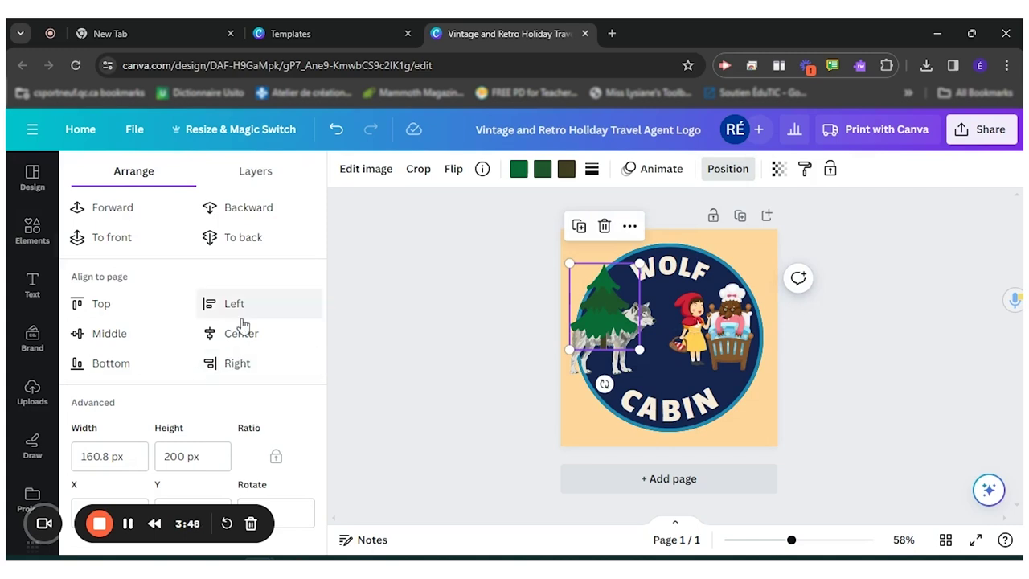
{"action": "left_click", "coordinate": [235, 237]}
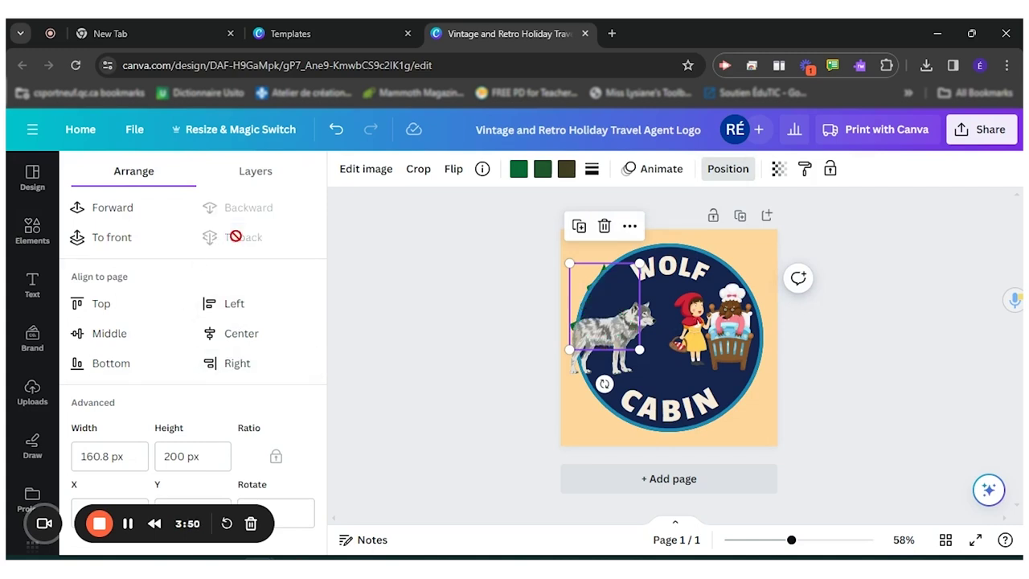
{"action": "left_click", "coordinate": [120, 208]}
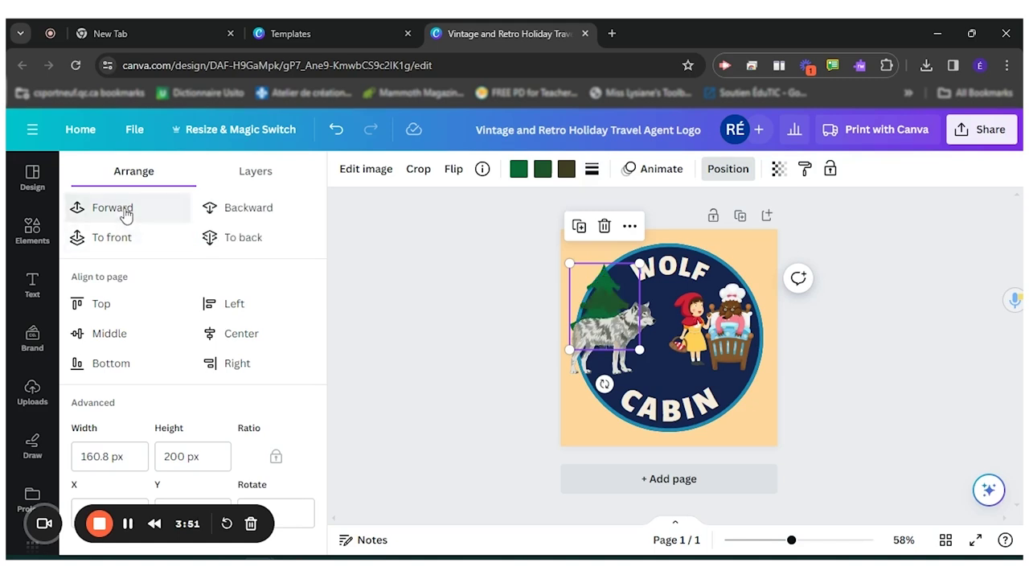
{"action": "left_click", "coordinate": [446, 342]}
{"action": "left_click_drag", "start_coordinate": [574, 331], "coordinate": [579, 317]}
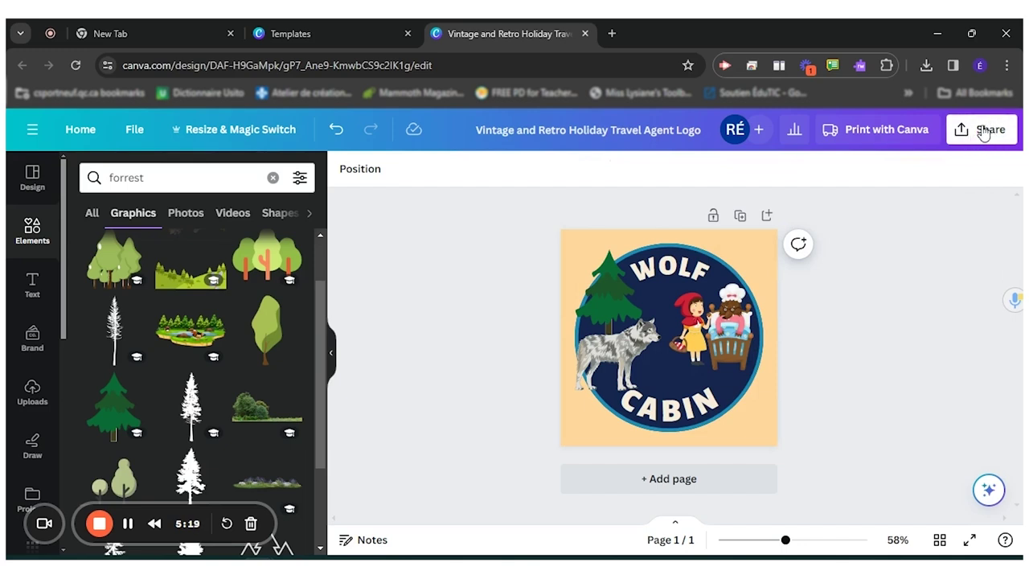
Show the Share this design panel with its Download and Share on social options
{"action": "left_click", "coordinate": [982, 134]}
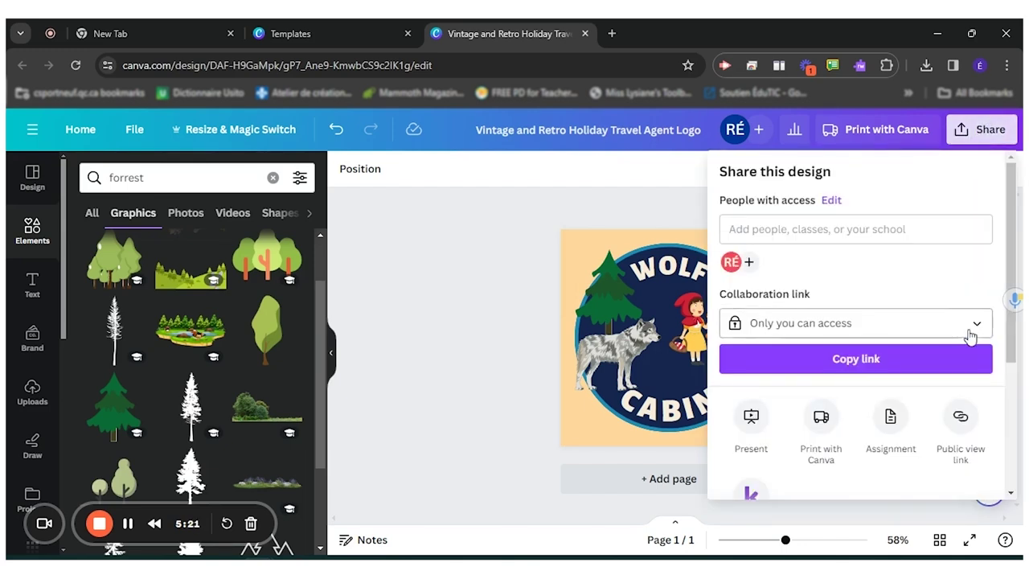
{"action": "scroll", "coordinate": [961, 297], "scroll_direction": "down", "scroll_amount": 3}
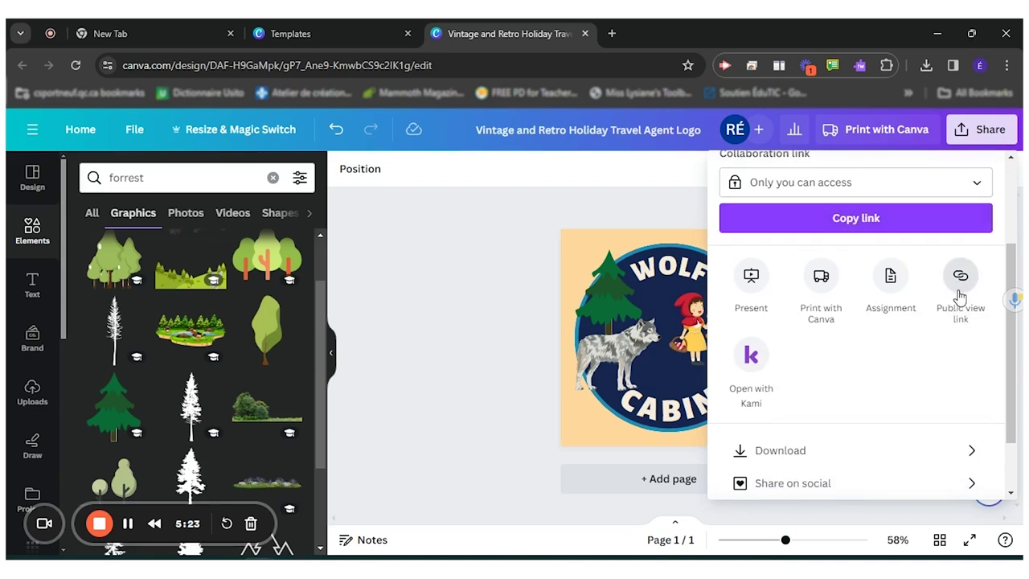